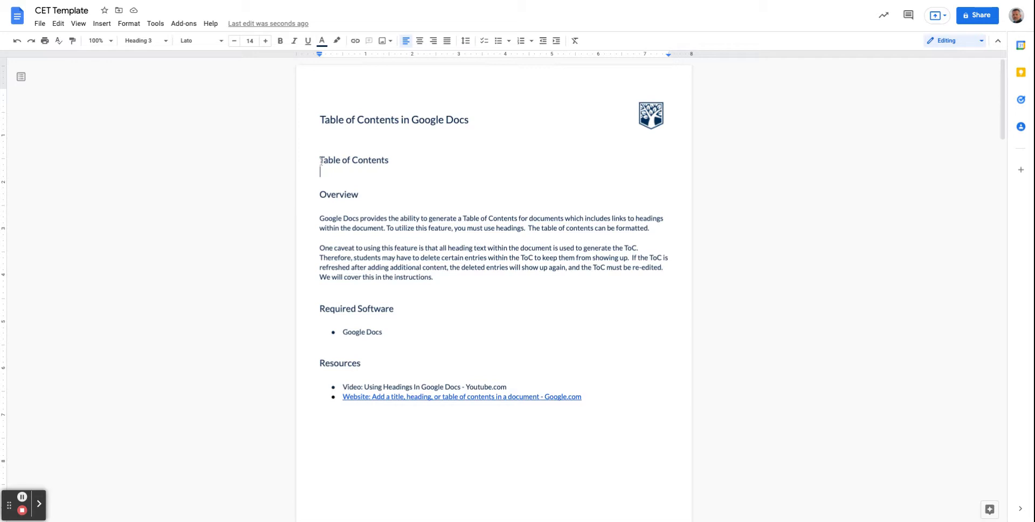
Examine the heading styles of "Table of Contents", "Overview", "Required Software", "Steps" and "Create a Document Outline with Headings"
left_click(324, 160)
left_click_drag(321, 162, 405, 164)
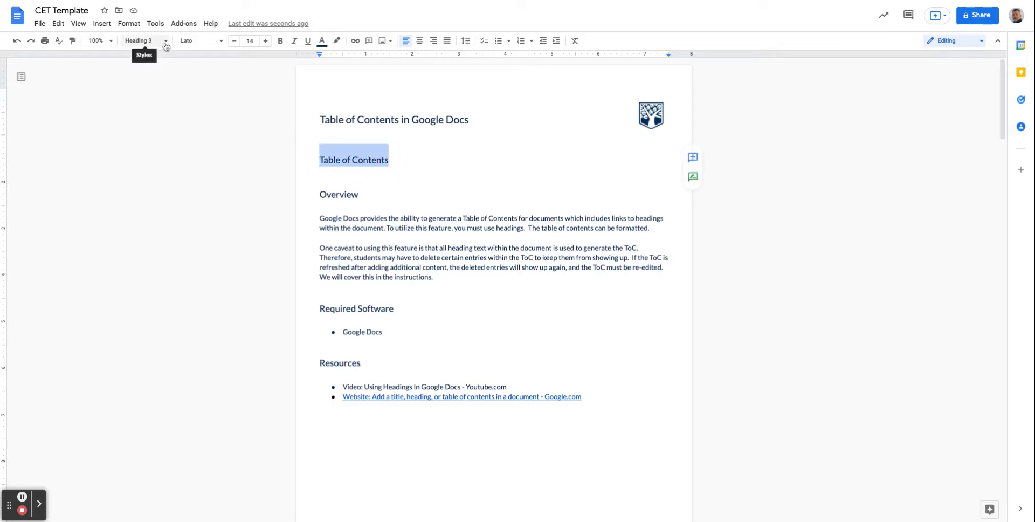
left_click_drag(320, 194, 359, 195)
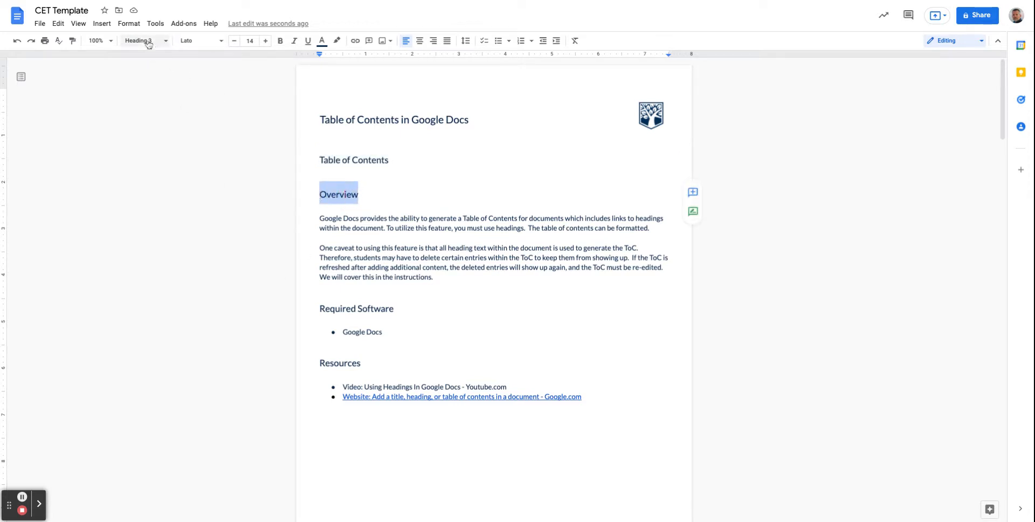
left_click(331, 309)
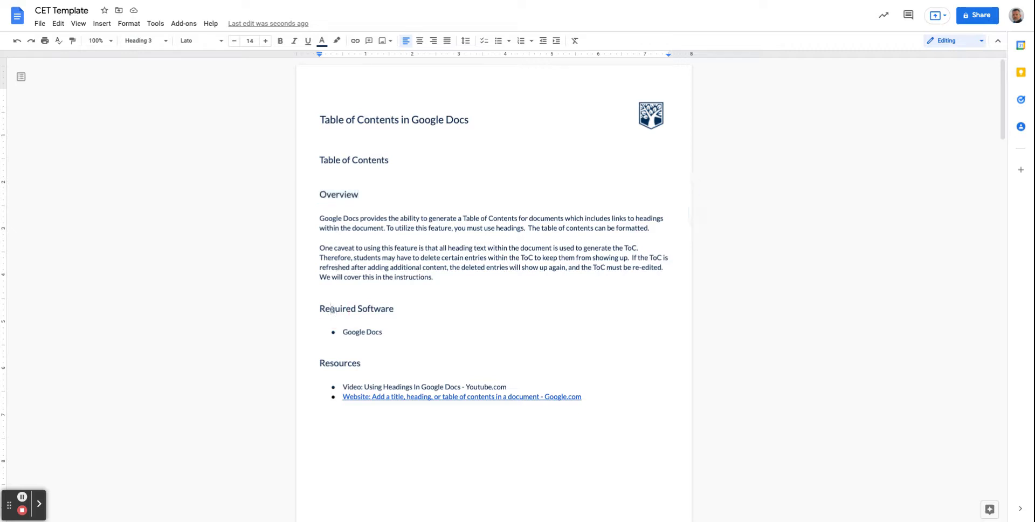
scroll(338, 356, "down", 5)
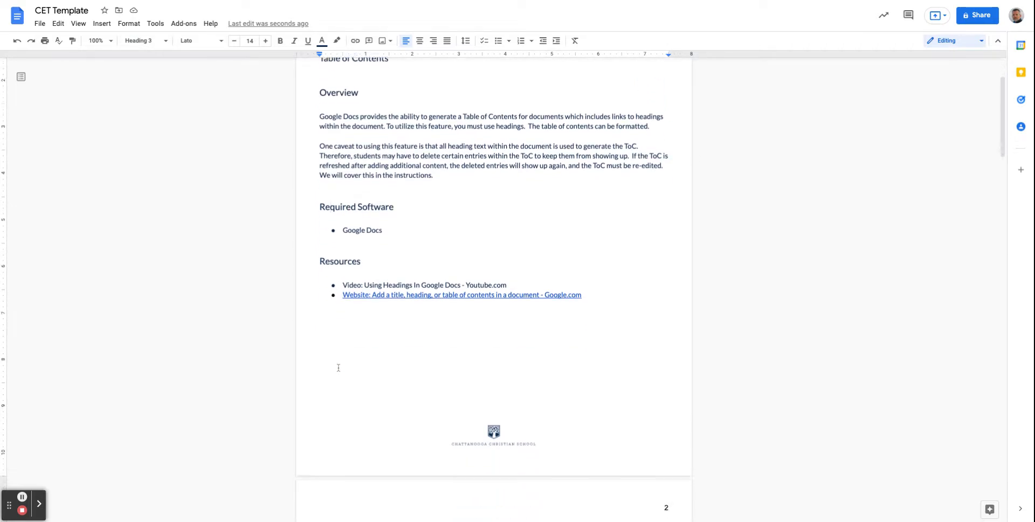
scroll(338, 367, "down", 2)
left_click(362, 278)
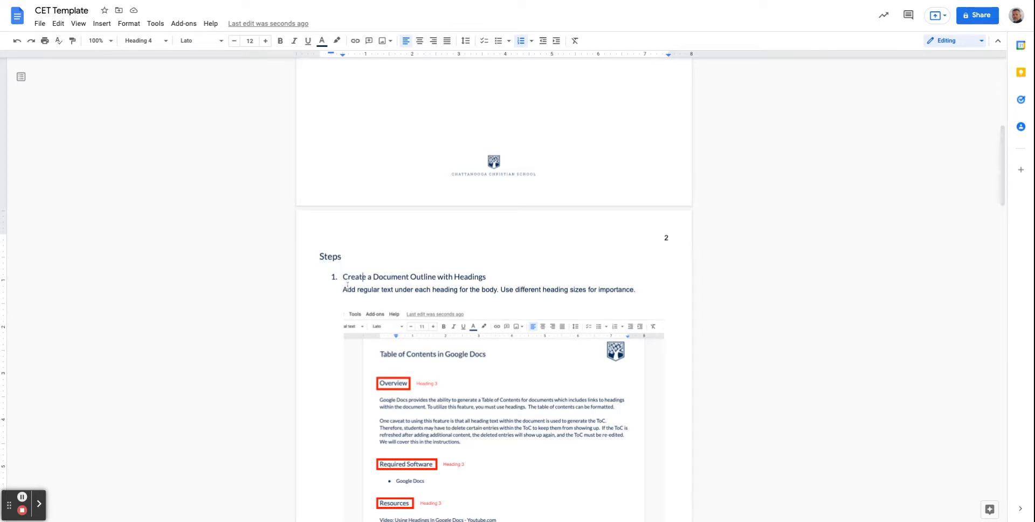
key("Up")
scroll(343, 274, "down", 5)
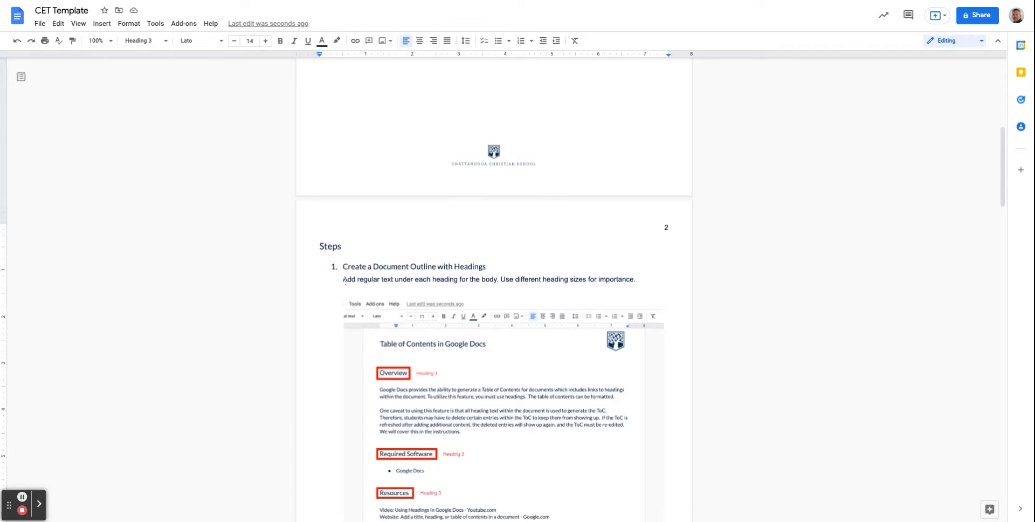
scroll(346, 281, "up", 5)
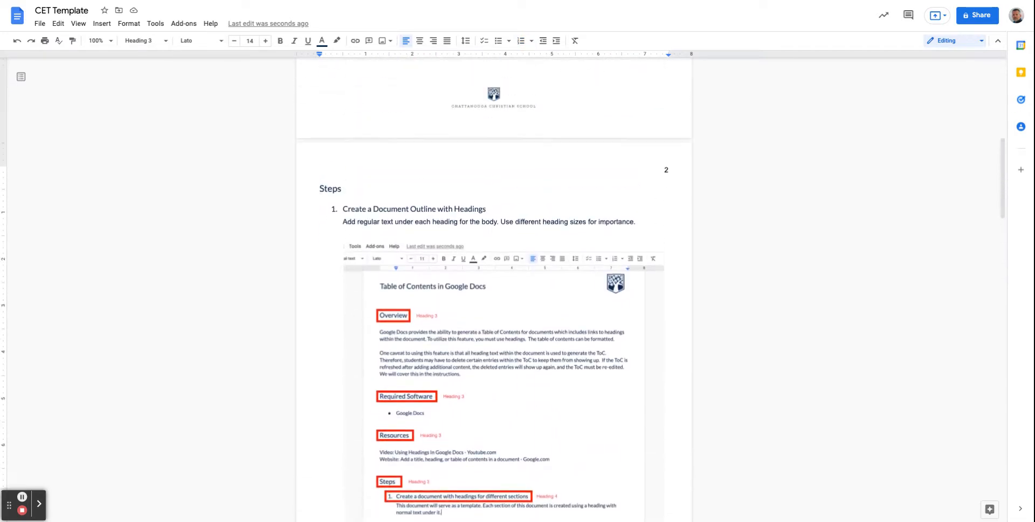
scroll(494, 291, "up", 4)
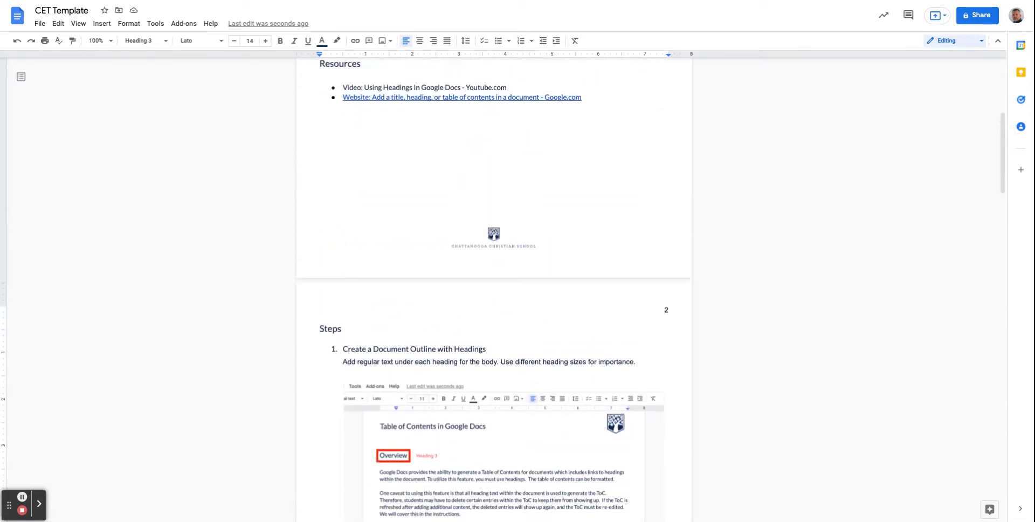
scroll(494, 291, "up", 2)
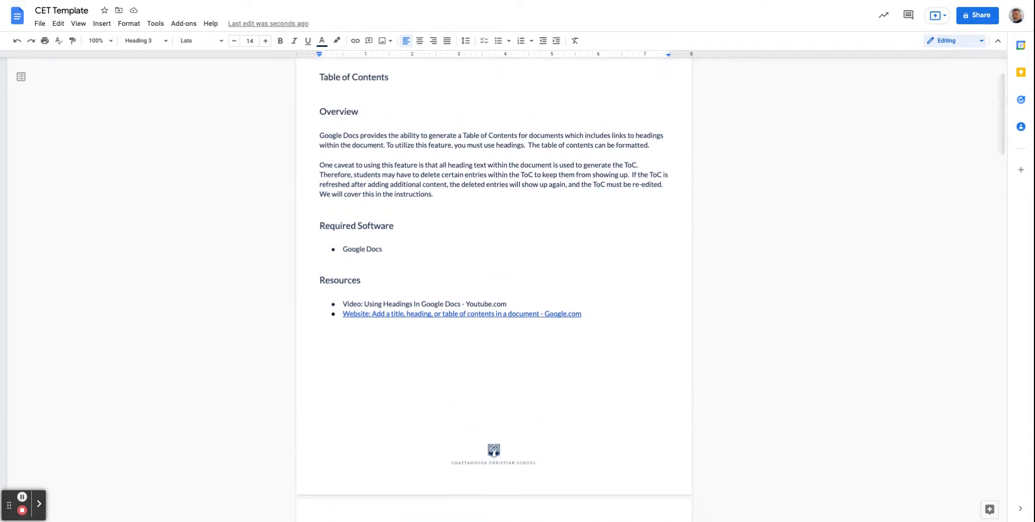
scroll(494, 292, "up", 1)
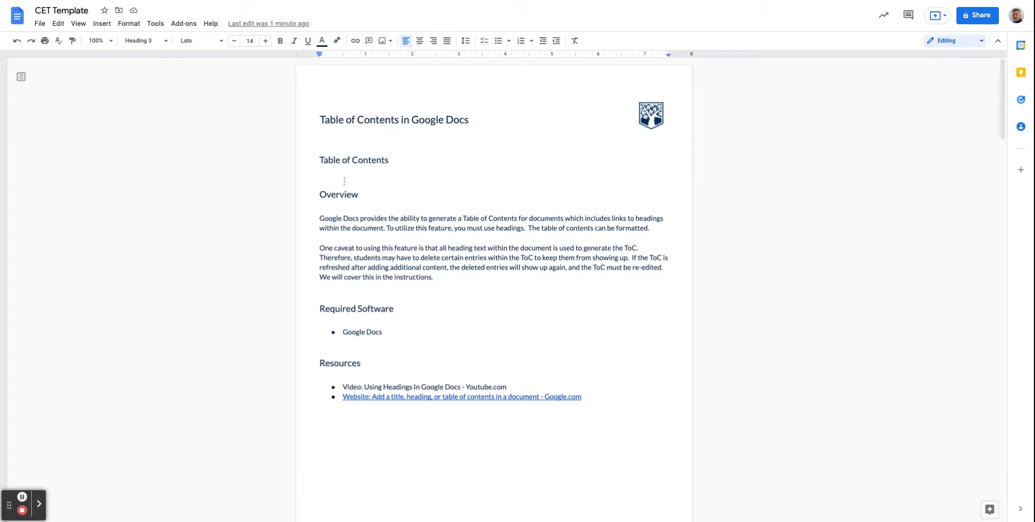
Insert a table of contents with page numbers under the "Table of Contents" heading and delete the empty line above "Overview"
left_click(392, 169)
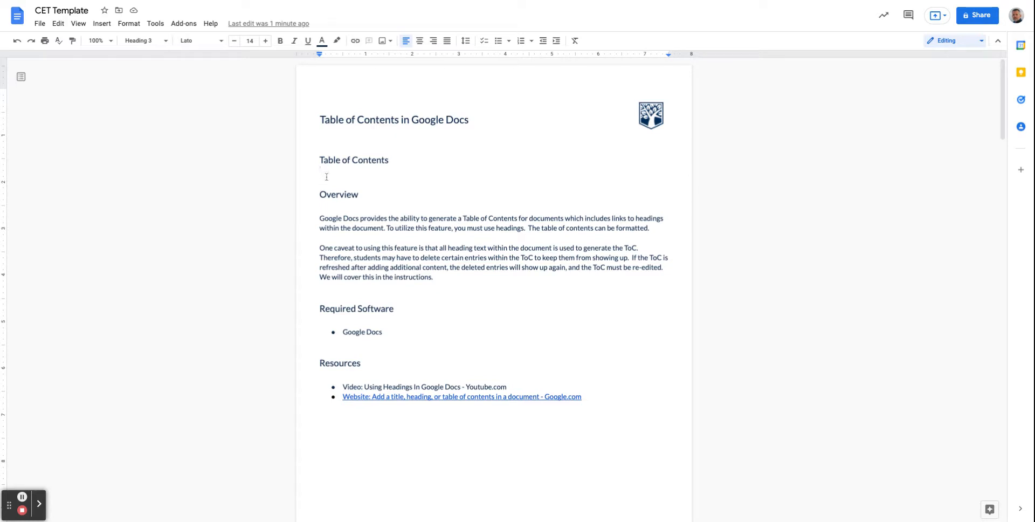
left_click(103, 24)
mouse_move(155, 347)
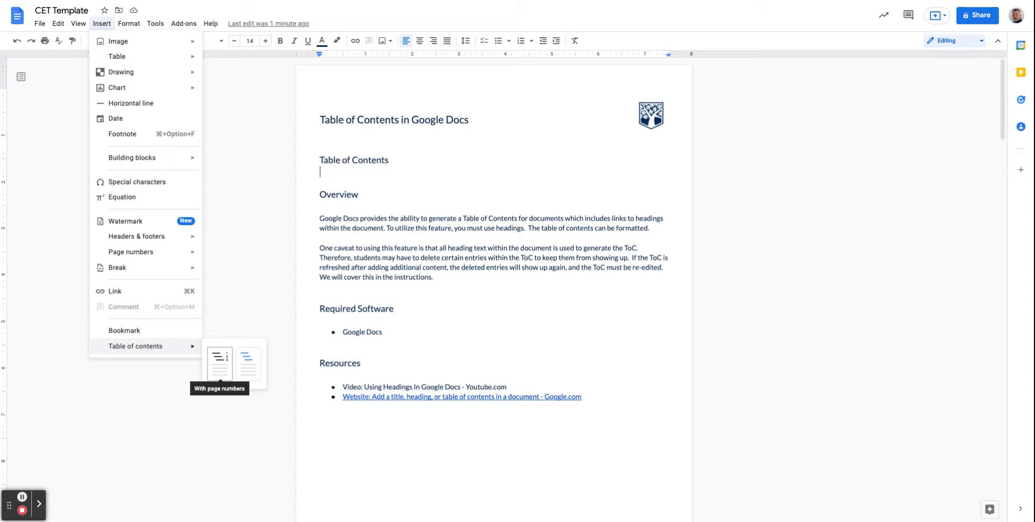
left_click(220, 364)
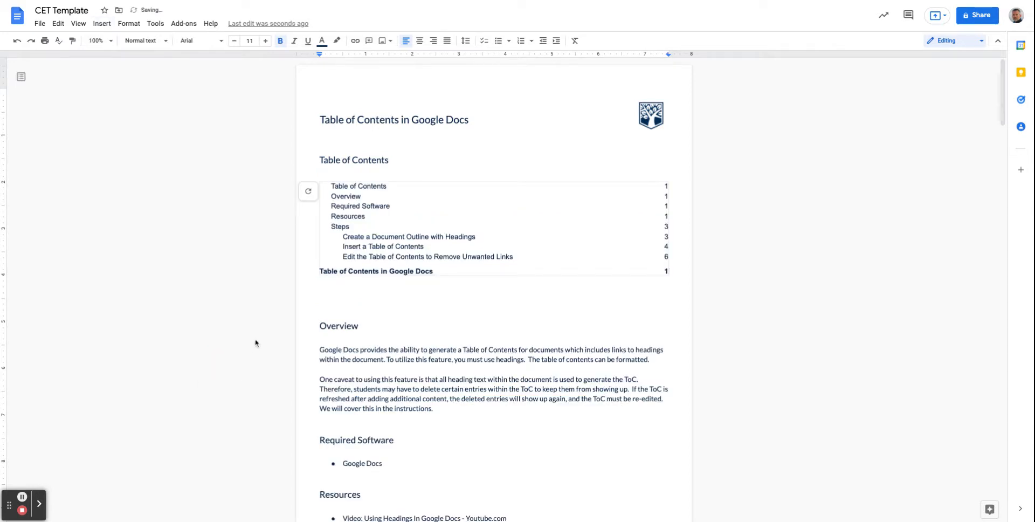
double_click(338, 300)
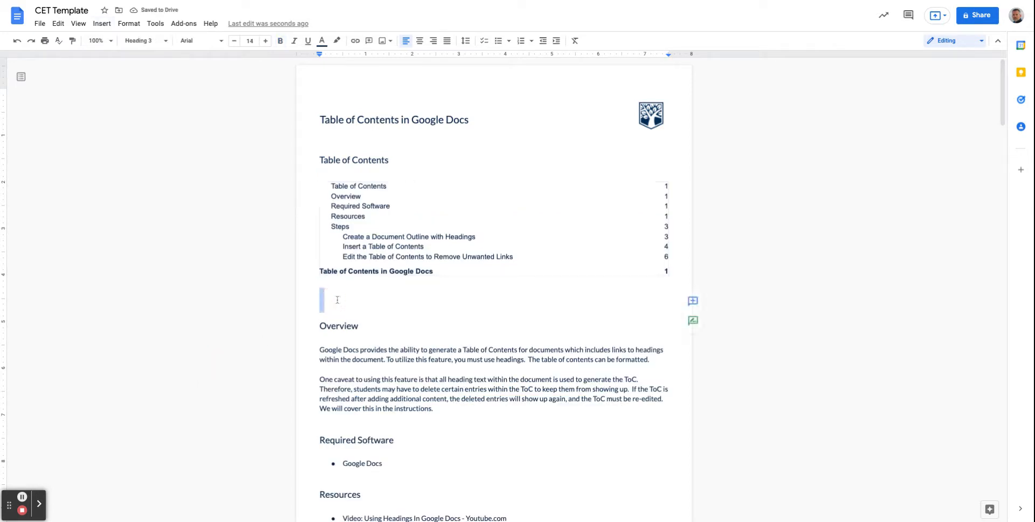
key("BackSpace")
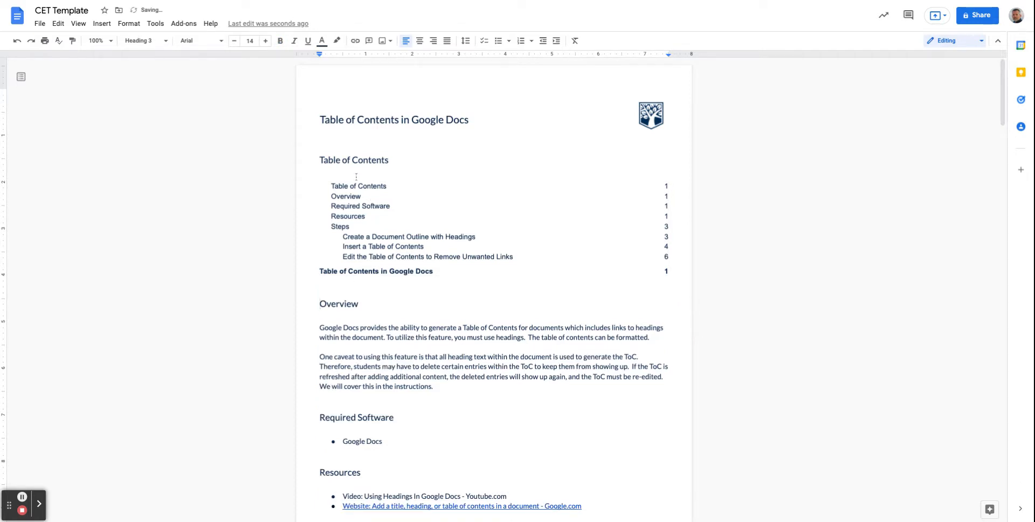
Follow the "Steps" link in the table of contents to its section, and return to the first page
left_click(355, 186)
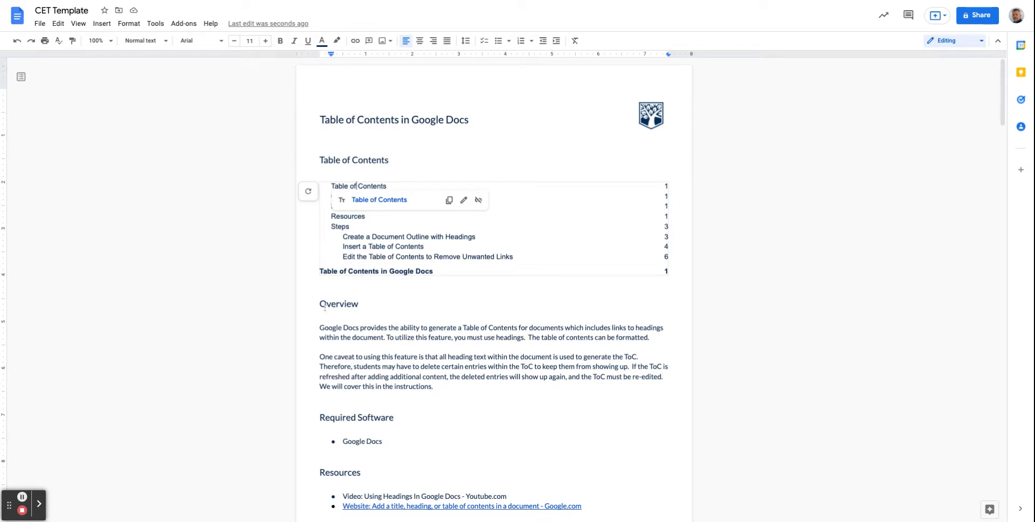
left_click(344, 227)
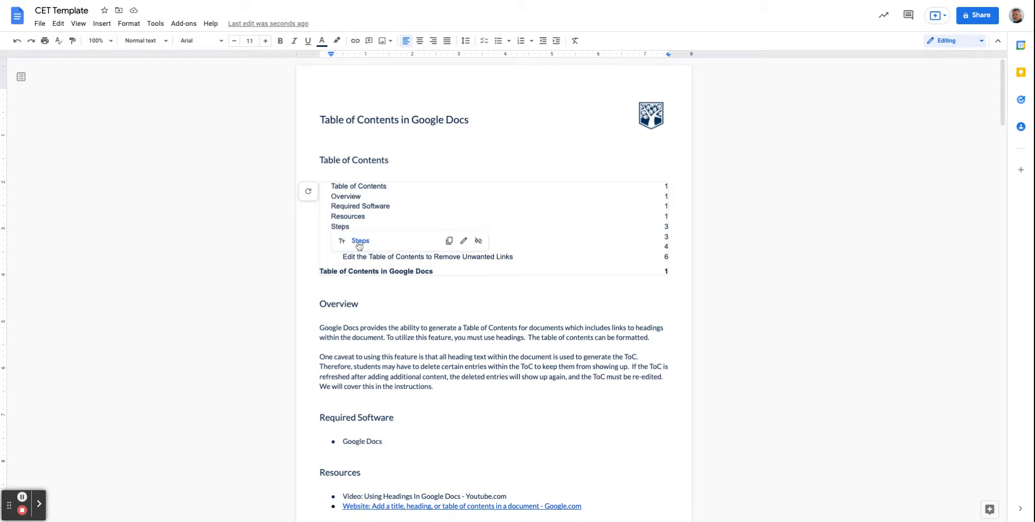
left_click(359, 241)
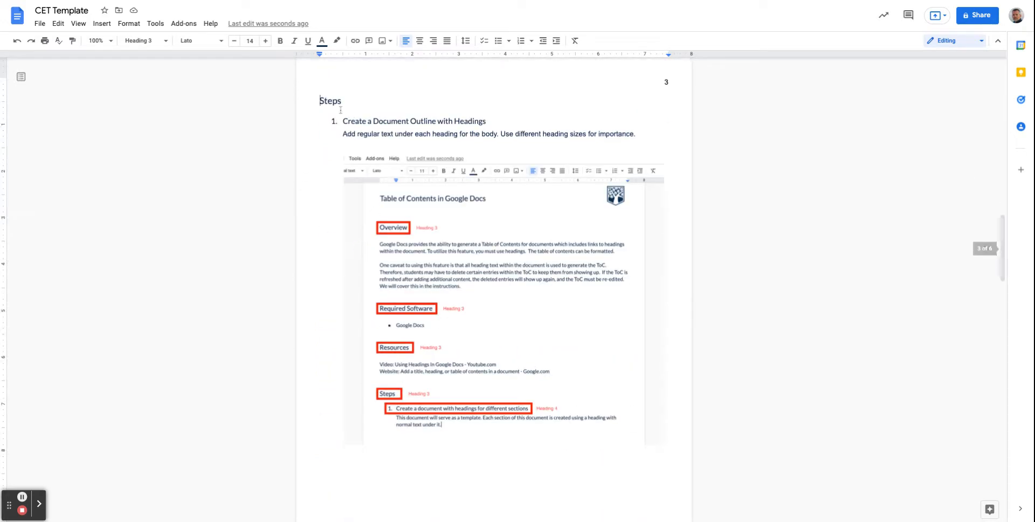
scroll(336, 104, "up", 20)
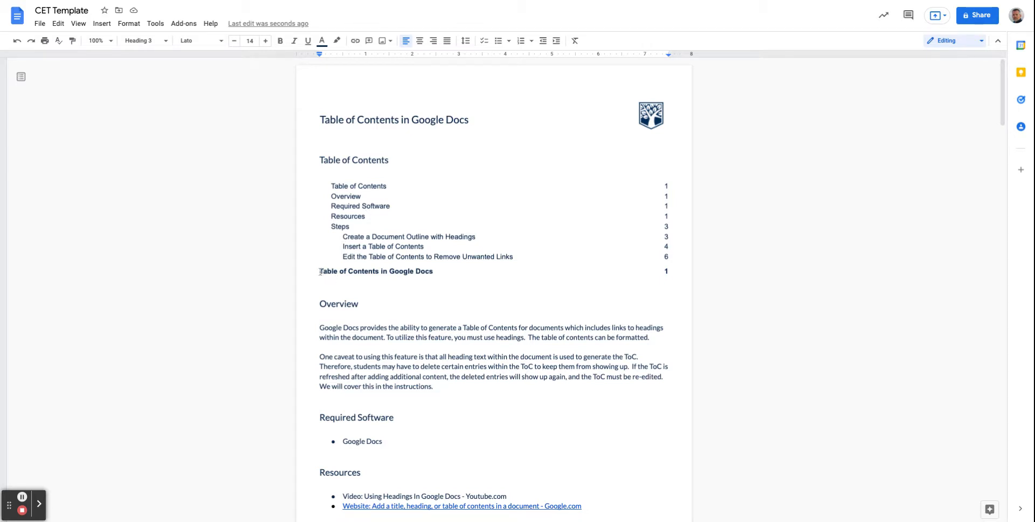
Check the heading style of the "Table of Contents in Google Docs" title in the first page header
left_click(324, 121)
left_click(337, 121)
left_click(336, 119)
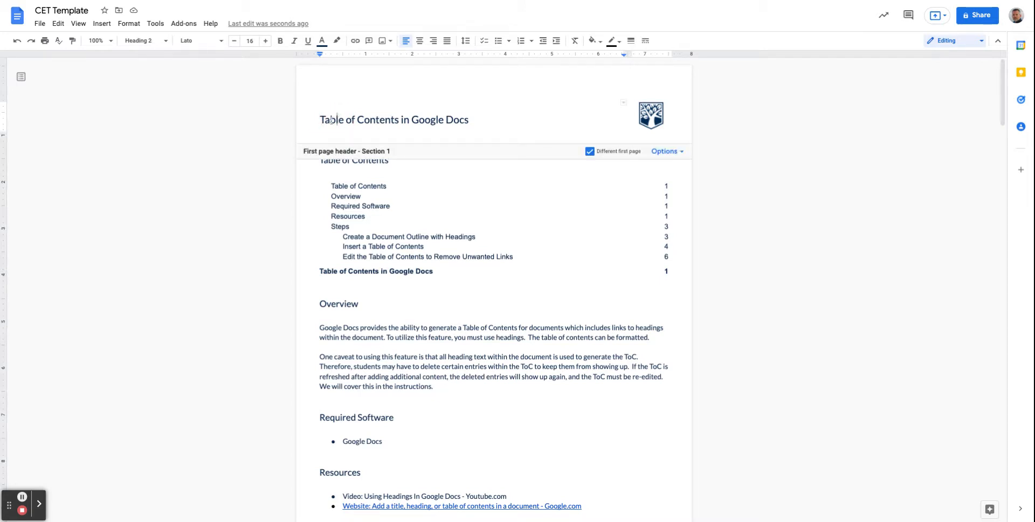
Delete the bold "Table of Contents in Google Docs" entry and its page number from the table of contents
left_click(344, 274)
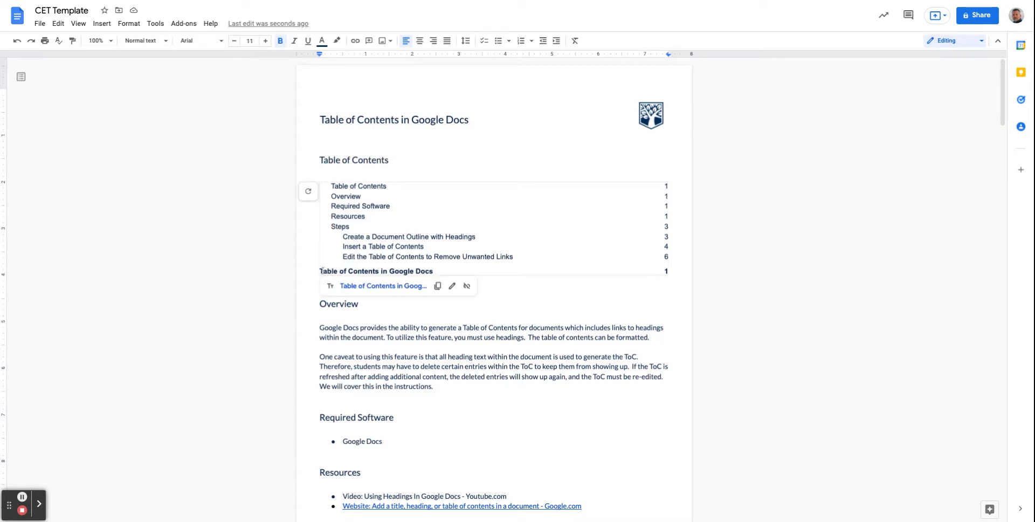
left_click(321, 272)
left_click_drag(320, 270, 672, 270)
key("Delete")
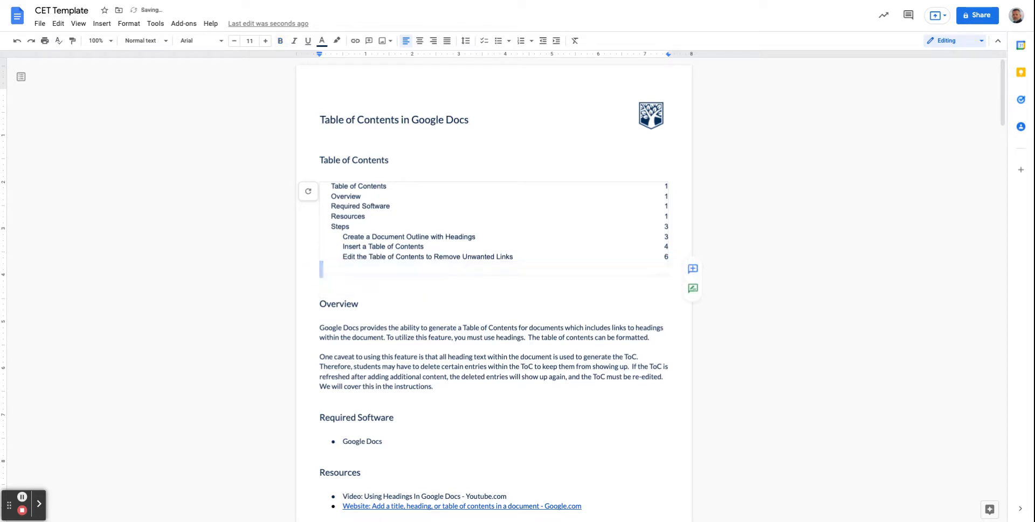
left_click(579, 284)
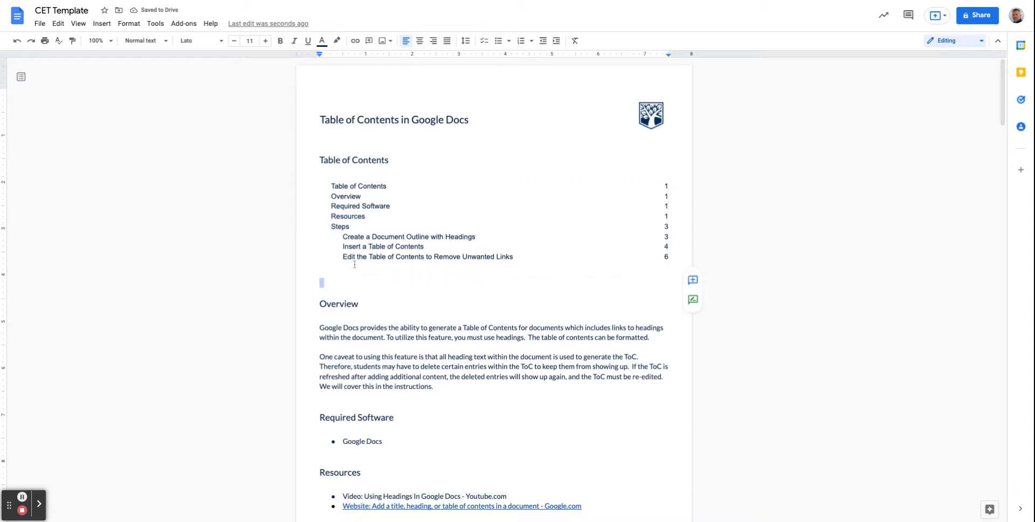
Refresh the table of contents and remove its regenerated "Table of Contents in Google Docs" entry with the page number
left_click(341, 196)
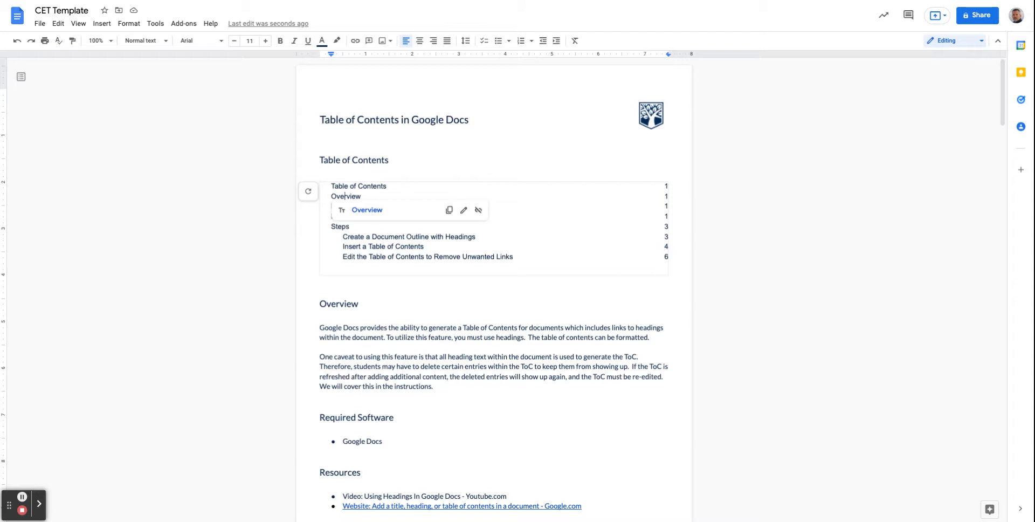
left_click(308, 191)
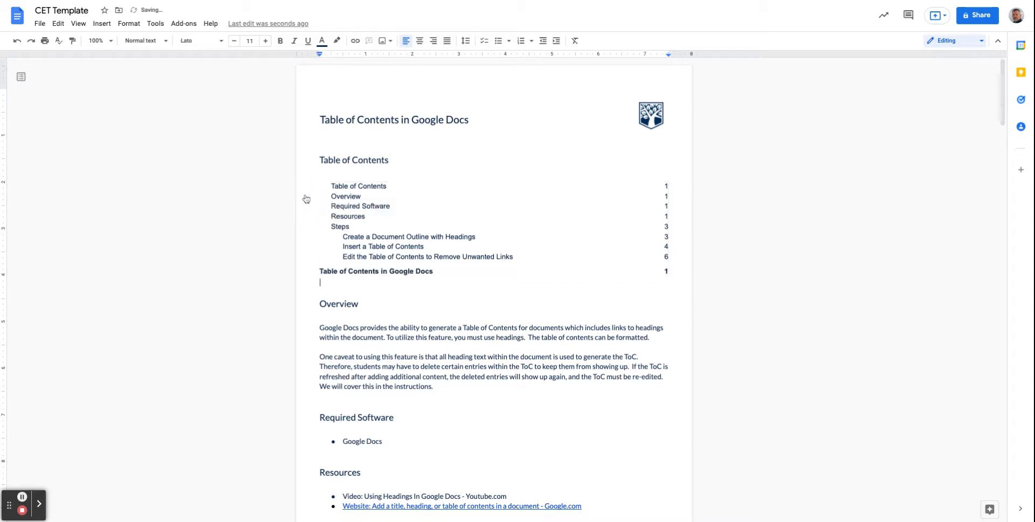
left_click(321, 272)
left_click_drag(321, 271, 673, 270)
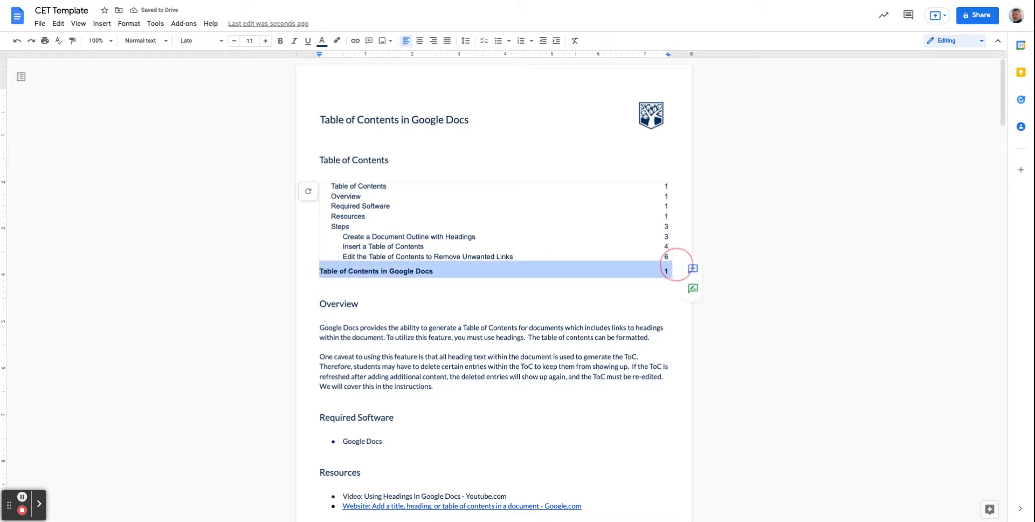
key("BackSpace")
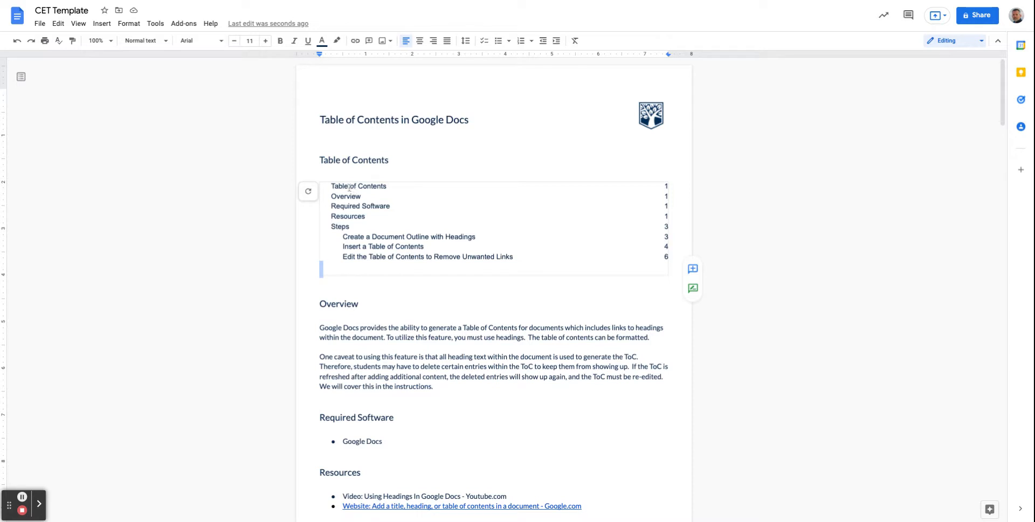
Apply the custom dark navy text color to all remaining entries and page numbers in the table of contents
left_click_drag(330, 186, 687, 260)
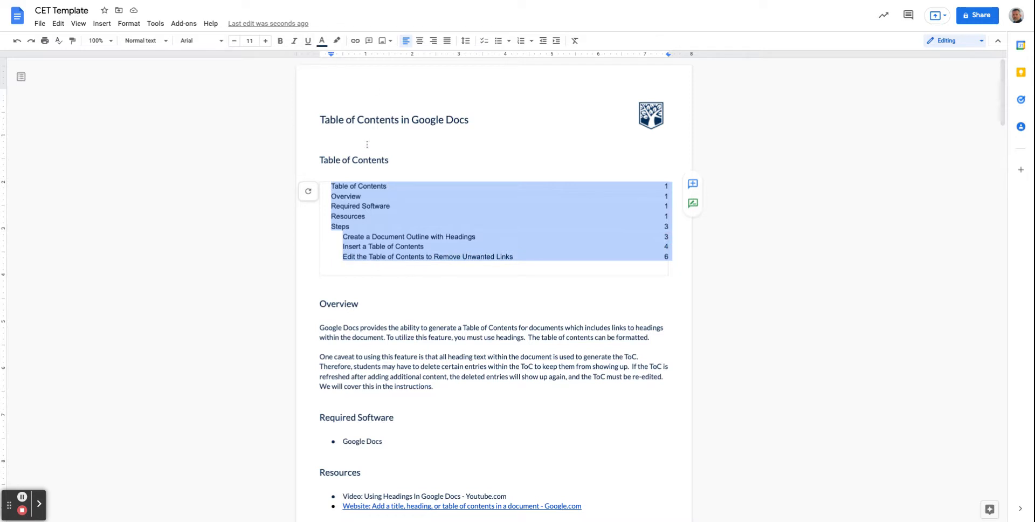
left_click(322, 40)
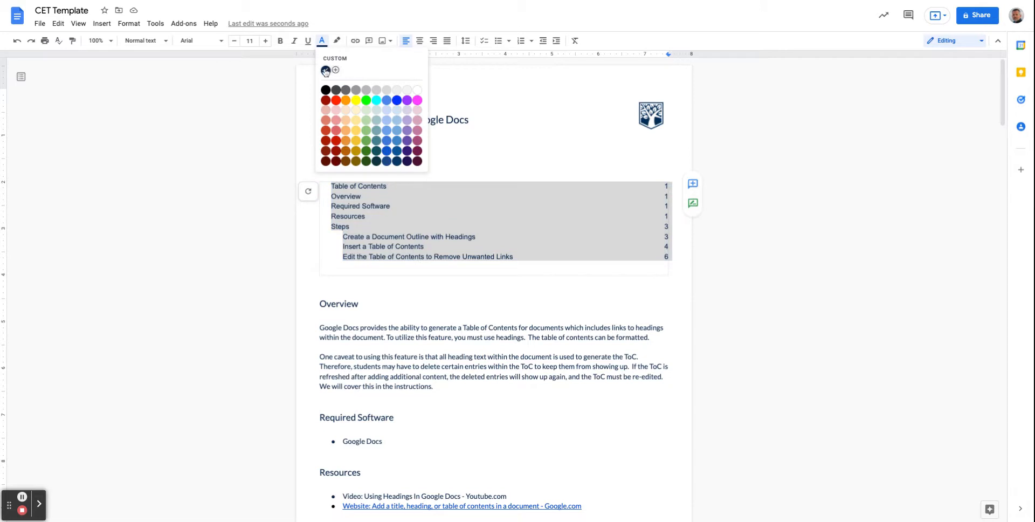
left_click(326, 70)
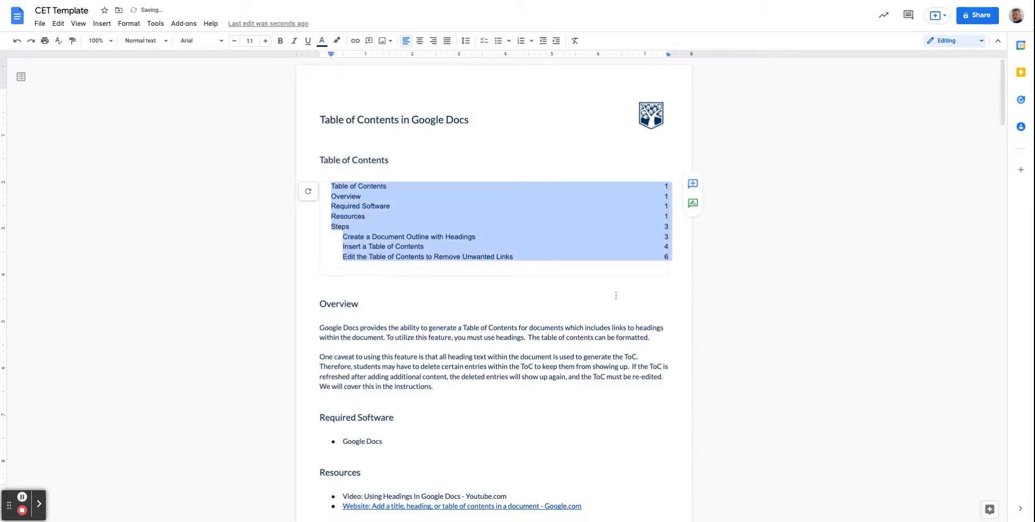
left_click(682, 259)
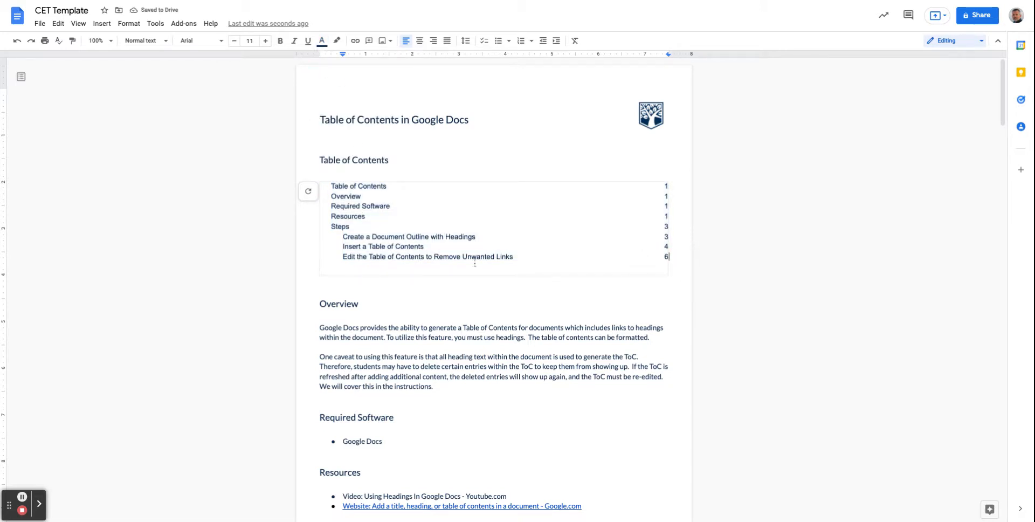
Check the links of the "Table of Contents" and "Create a Document Outline with Headings" entries in the table of contents
left_click(328, 186)
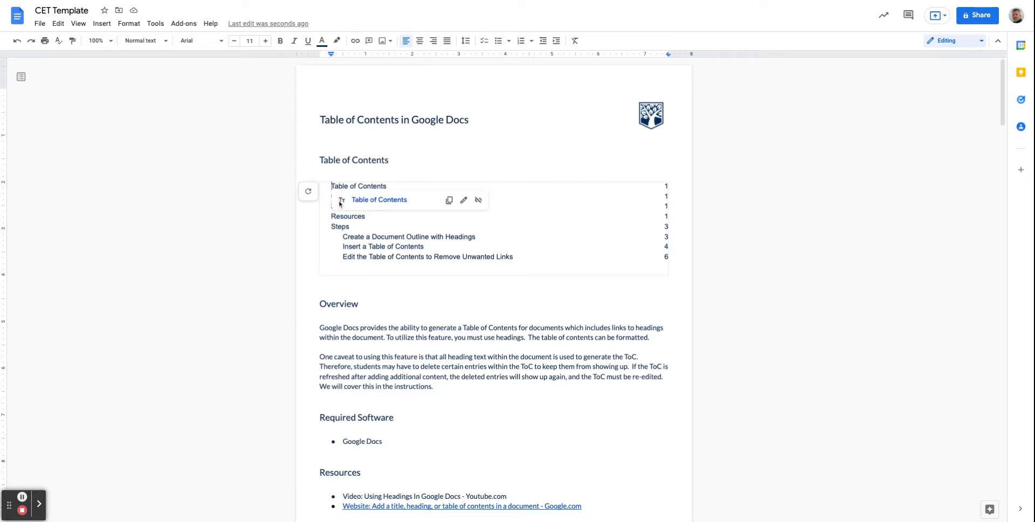
left_click(304, 234)
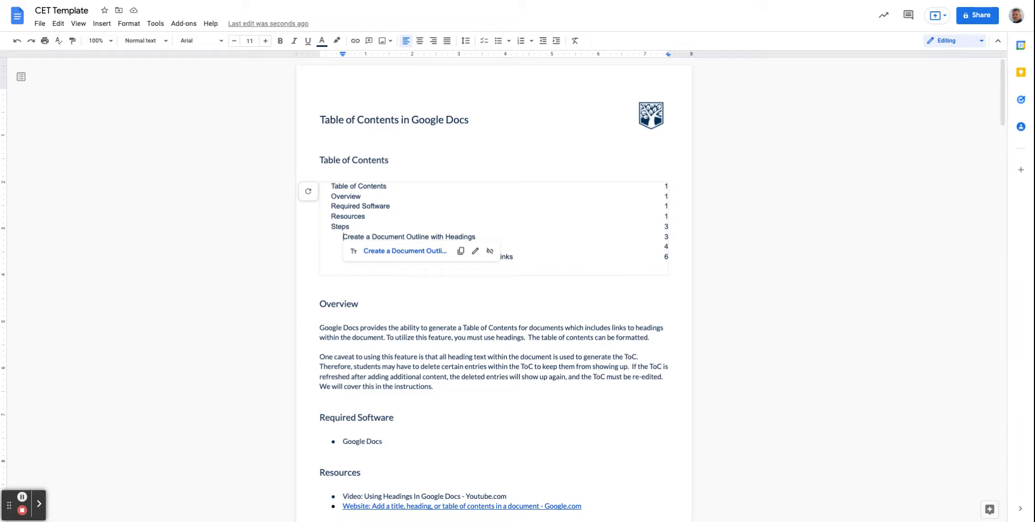
scroll(404, 259, "down", 1)
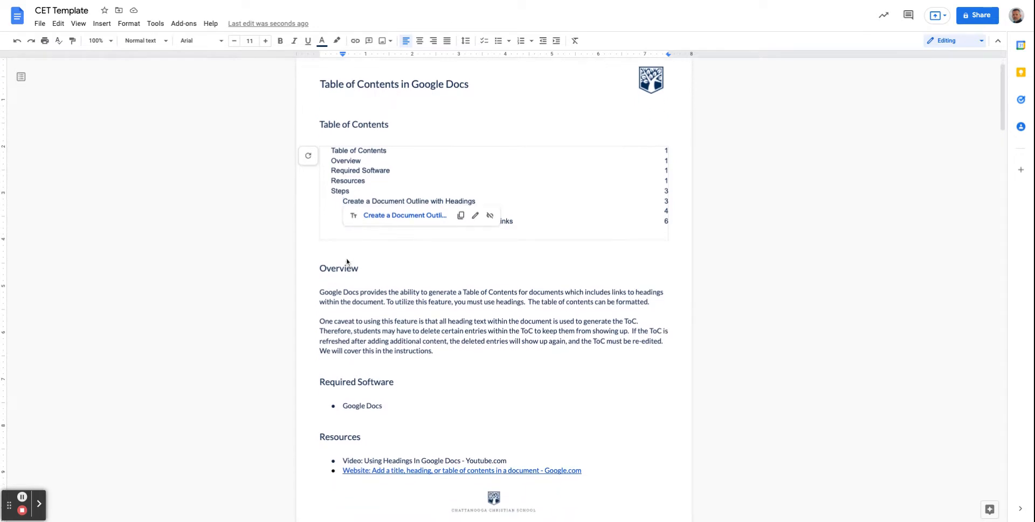
left_click(416, 269)
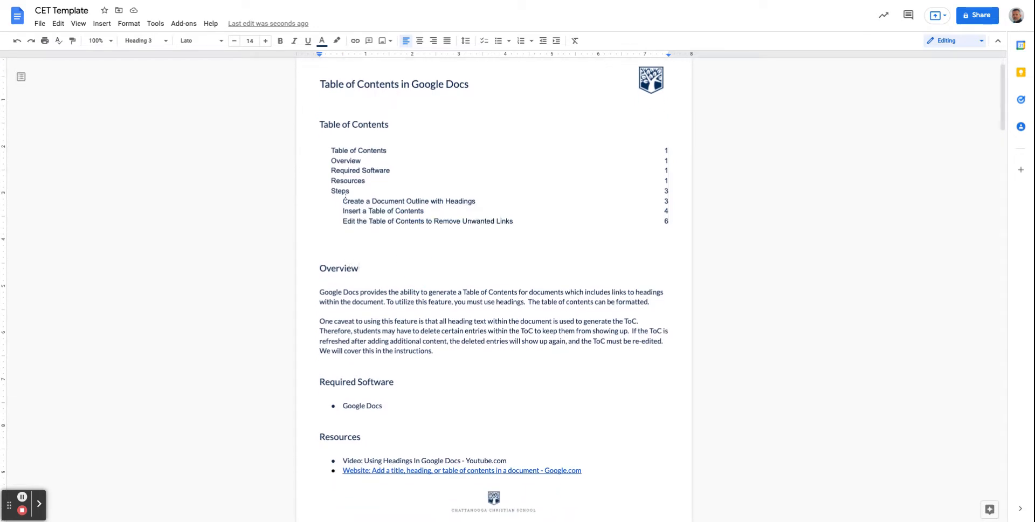